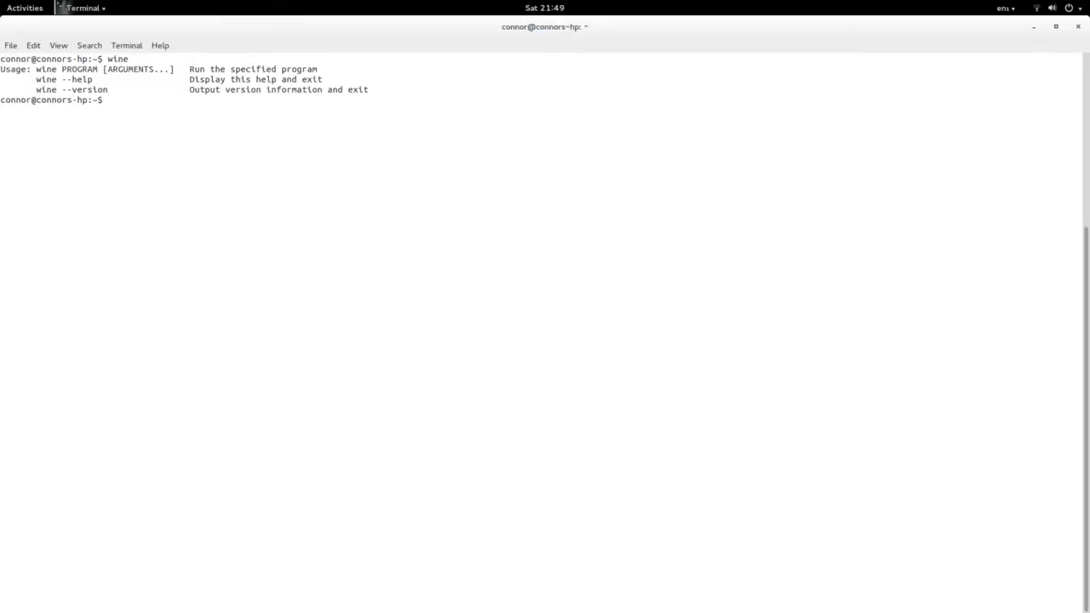
text(wget http)
text(://app.prnt)
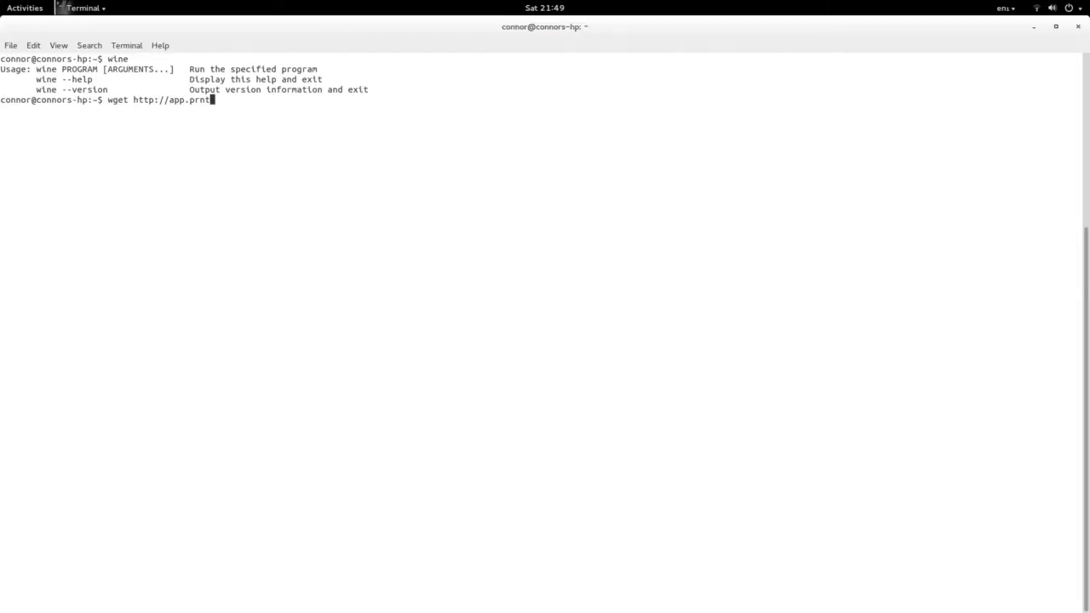
text(scr.com/)
text(build/li)
text(etup-li)
text(ghtshot.exe)
Download setup-lightshot.exe from app.prntscr.com with wget.
key(Return)
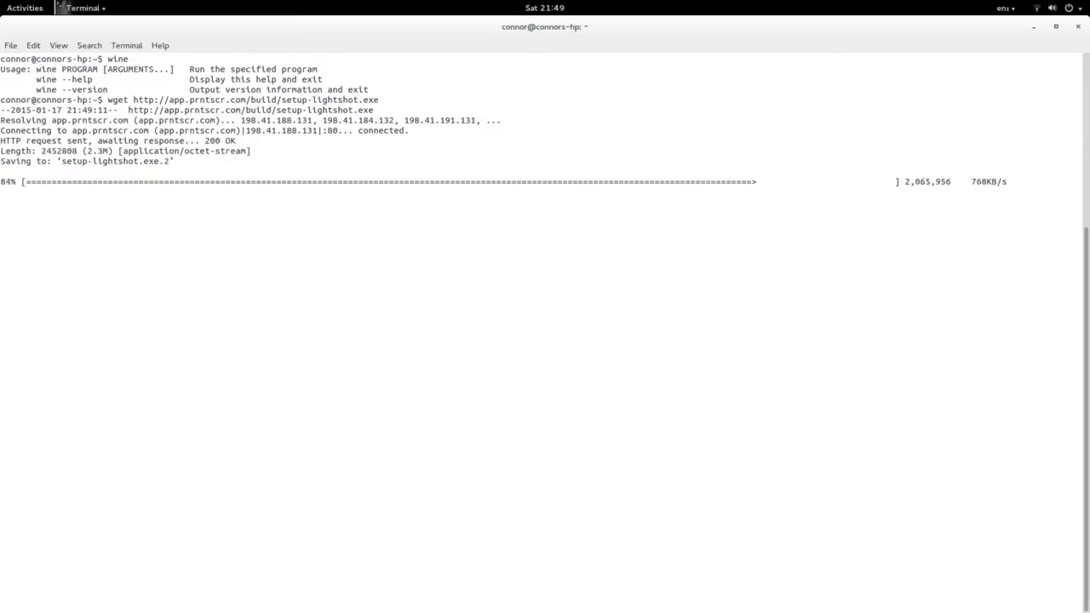
text(wine ./setup-light.shot.exe)
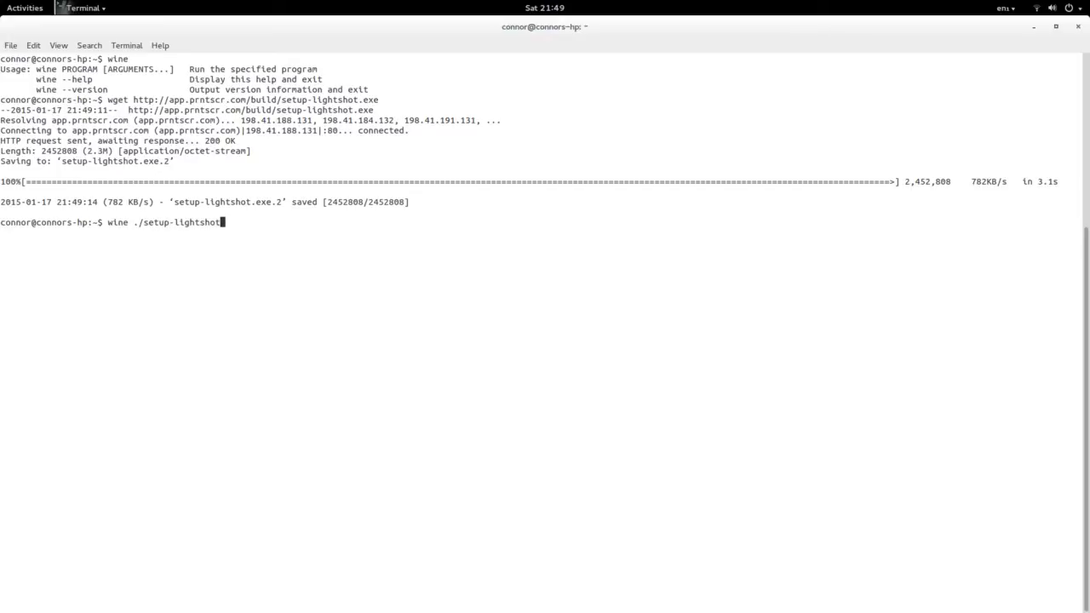
text(.exe)
Run the Lightshot installer under Wine in English and accept the license.
key(Return)
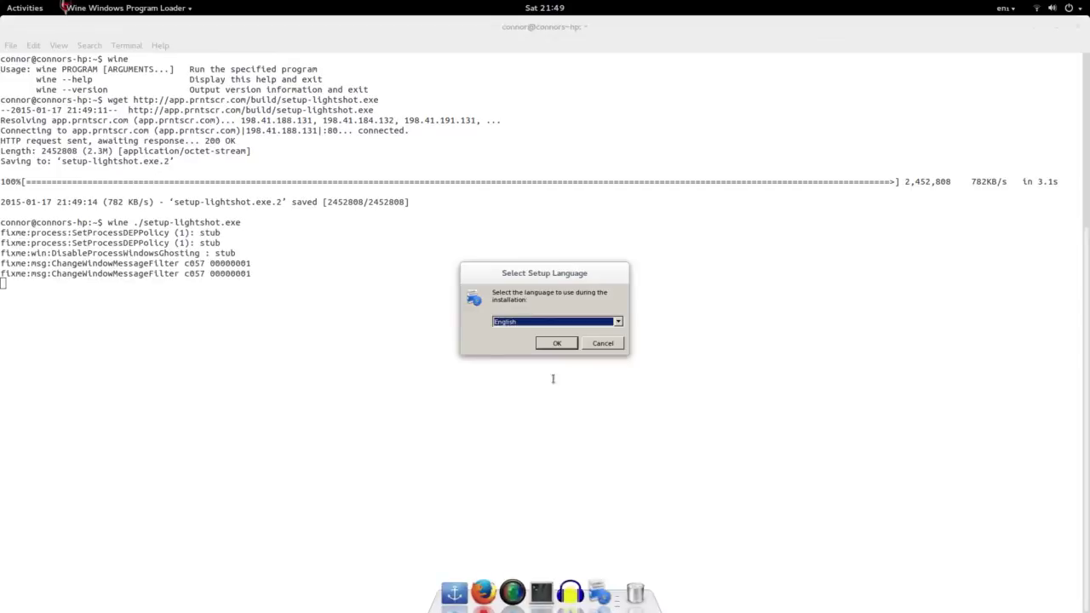
click(557, 343)
click(606, 409)
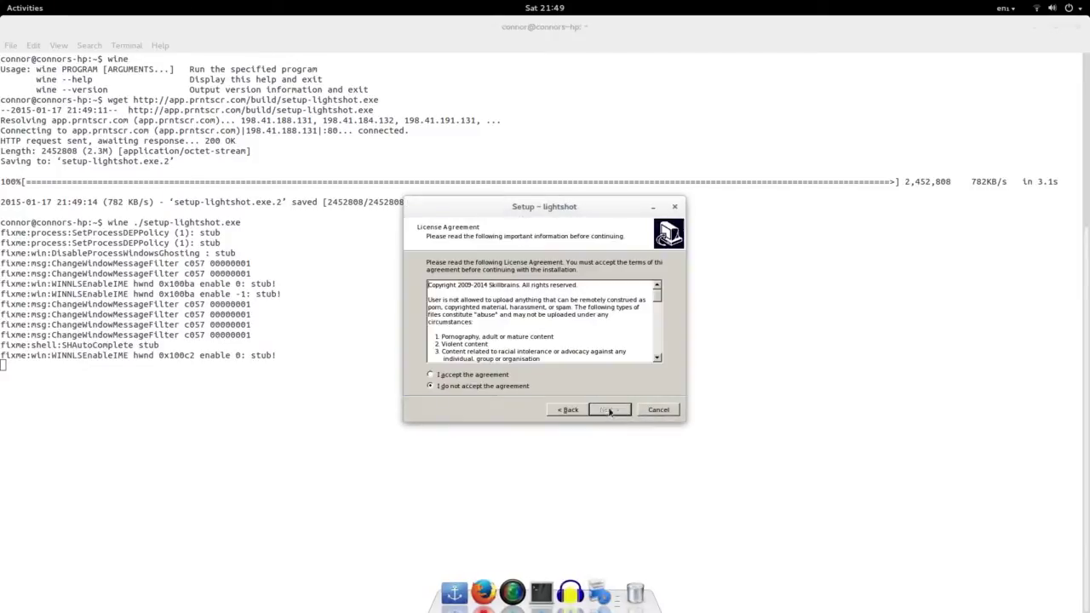
click(430, 375)
click(610, 409)
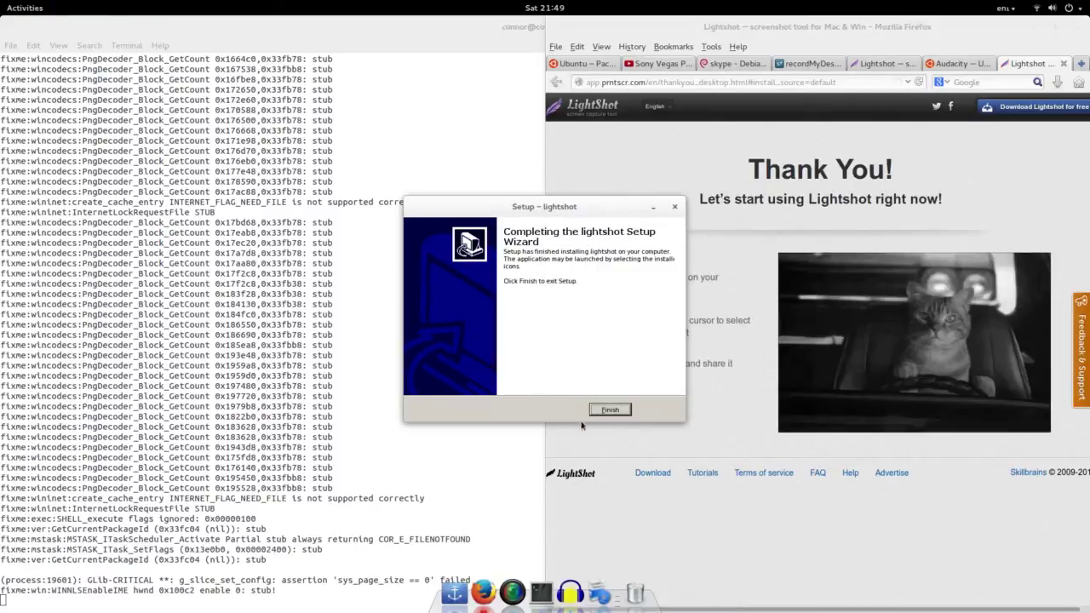
Finish the Lightshot setup wizard and exit the terminal session.
click(610, 412)
click(358, 422)
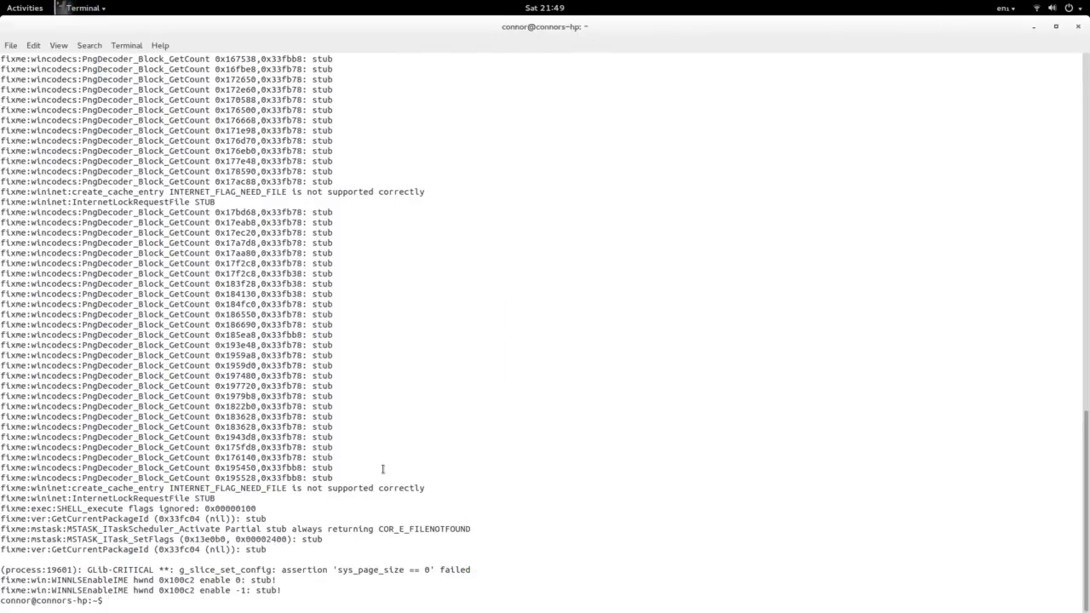
text(exit)
key(Return)
Maximize the Lightshot thank-you page window and select the page footer text.
drag(622, 27, 434, 3)
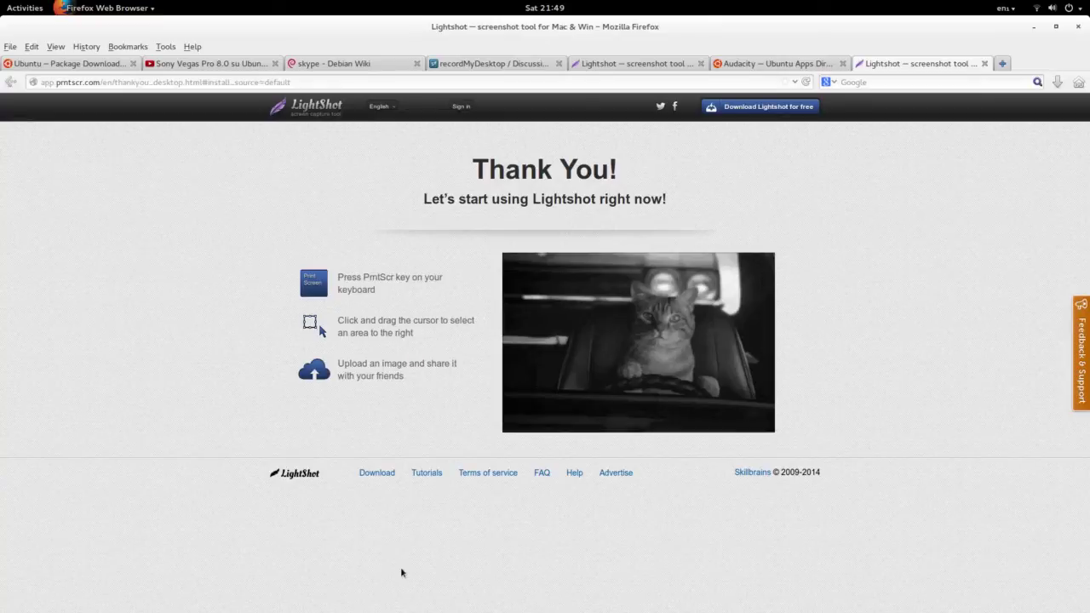
drag(12, 462, 331, 584)
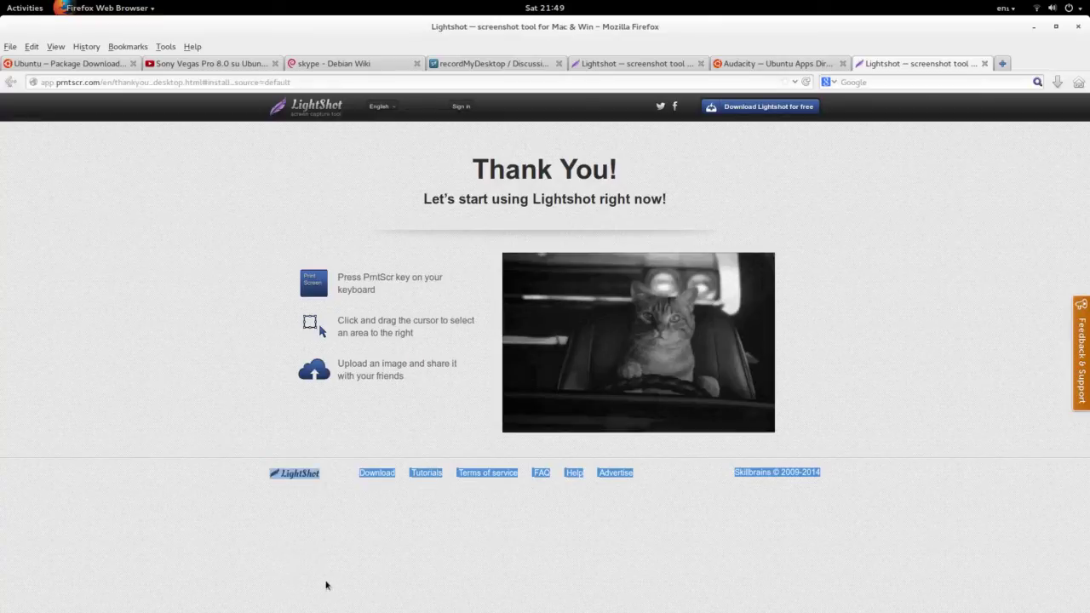
right_click(266, 591)
key(Escape)
Select the instruction steps and cat image, then bring up GNOME Activities.
drag(179, 357, 538, 484)
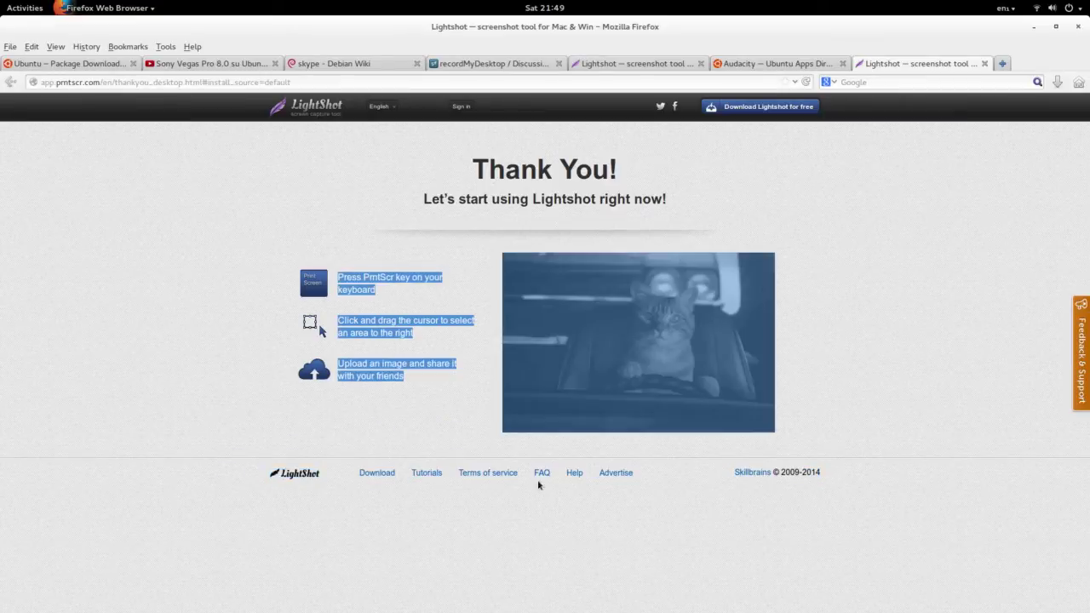
click(771, 596)
right_click(1081, 606)
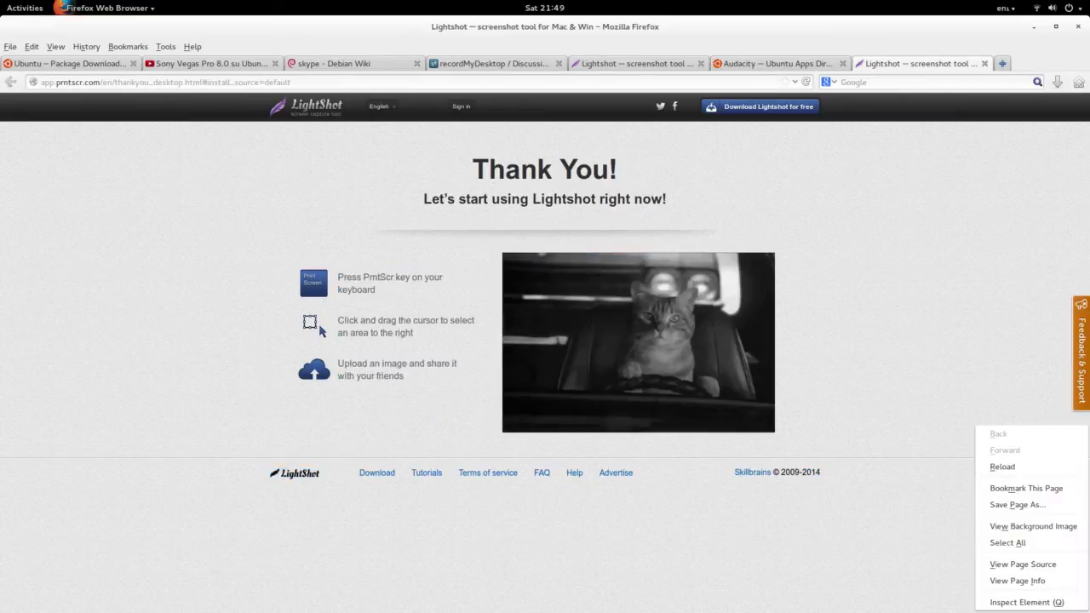
click(905, 559)
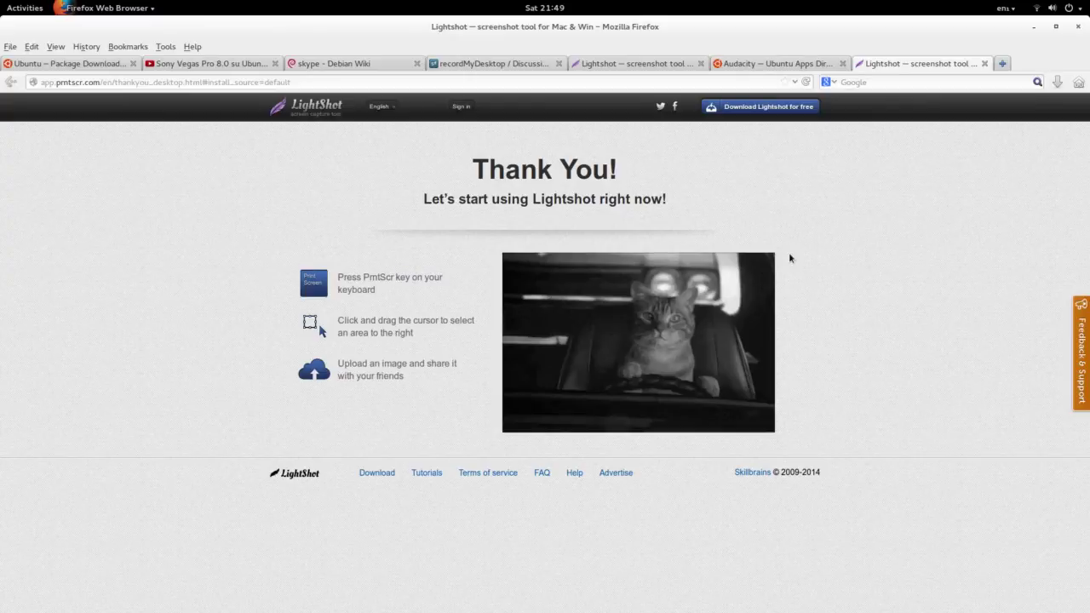
key(super)
text(print)
Launch Lightshot from Activities, capture the cat image area and upload it.
key(ctrl+BackSpace)
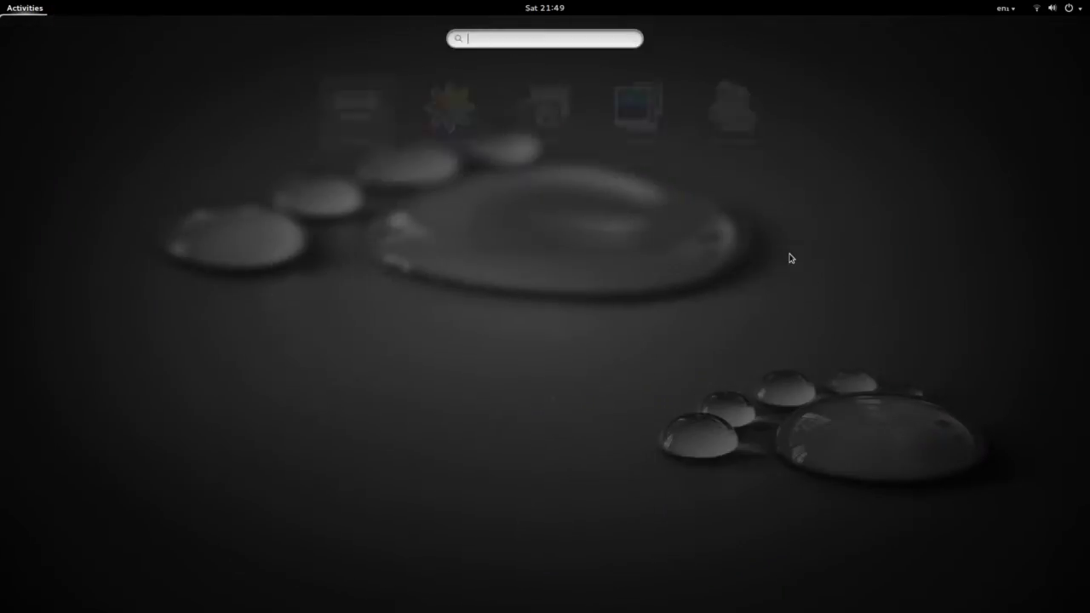
text(light)
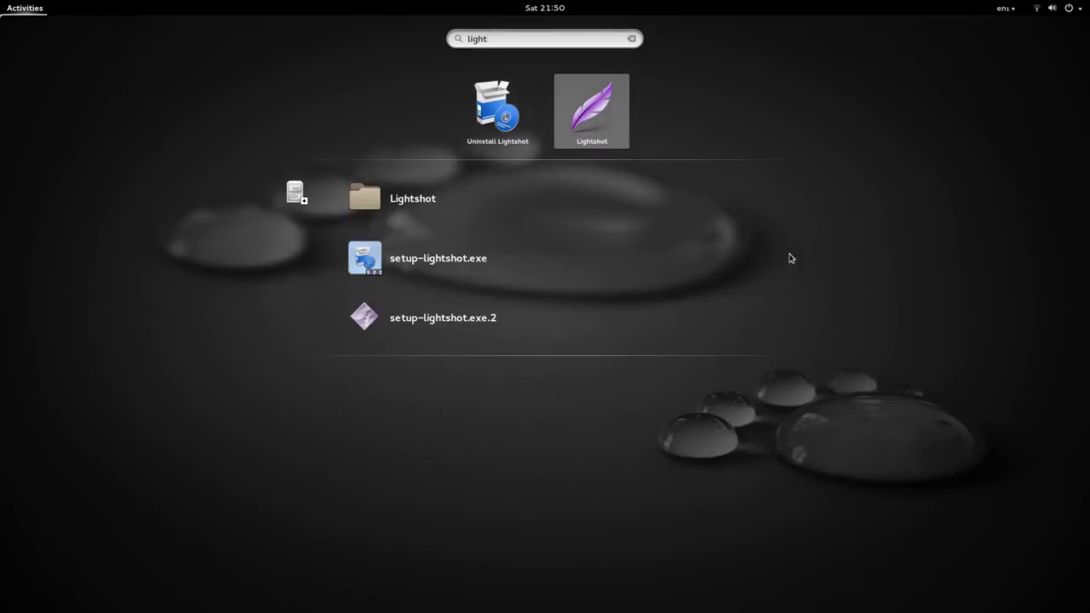
key(Return)
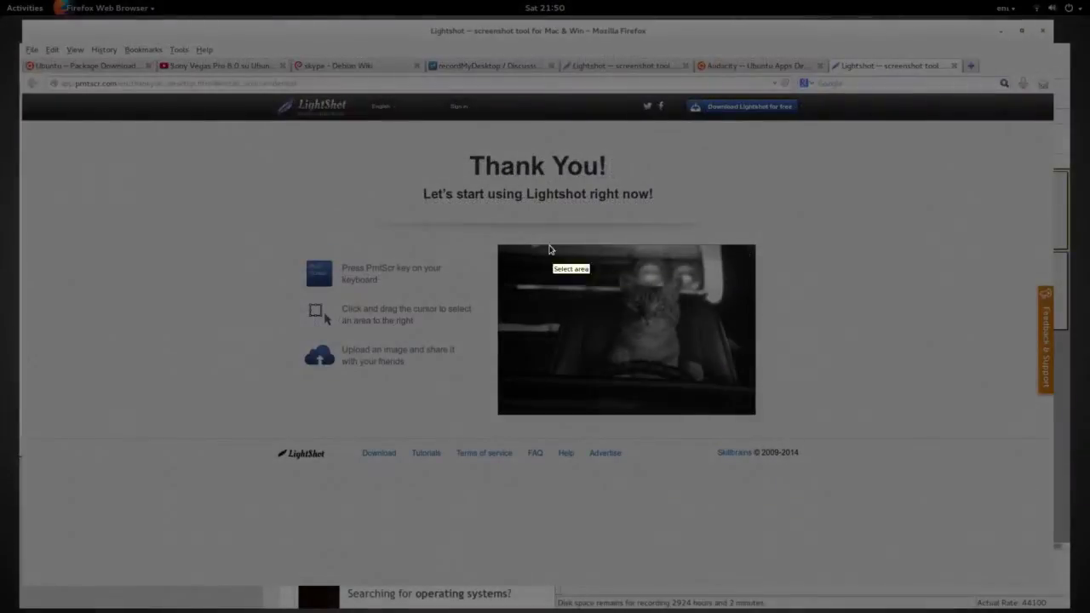
drag(497, 244, 764, 414)
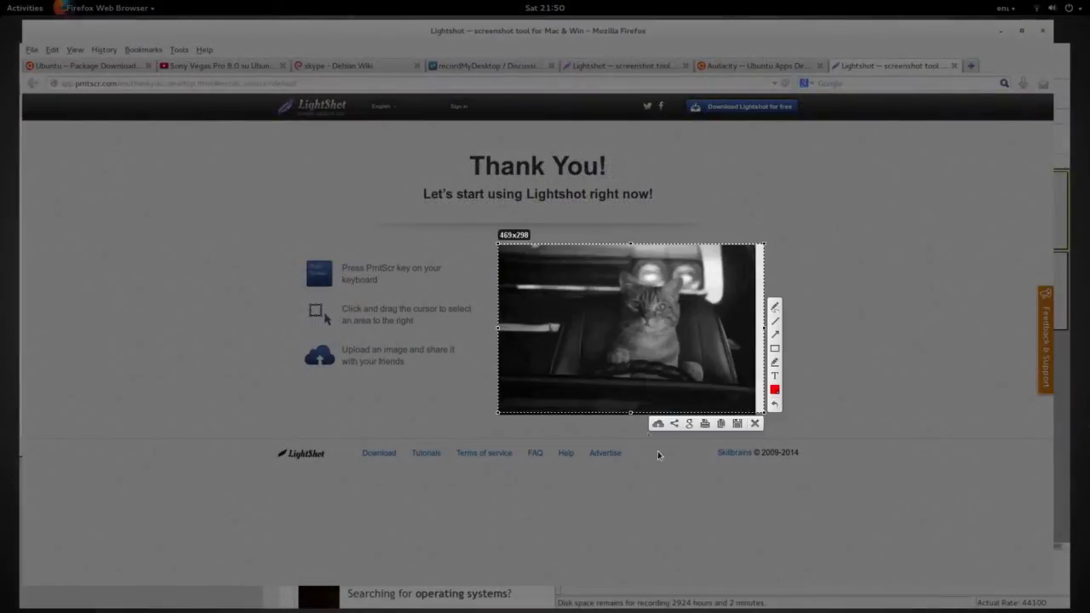
click(657, 424)
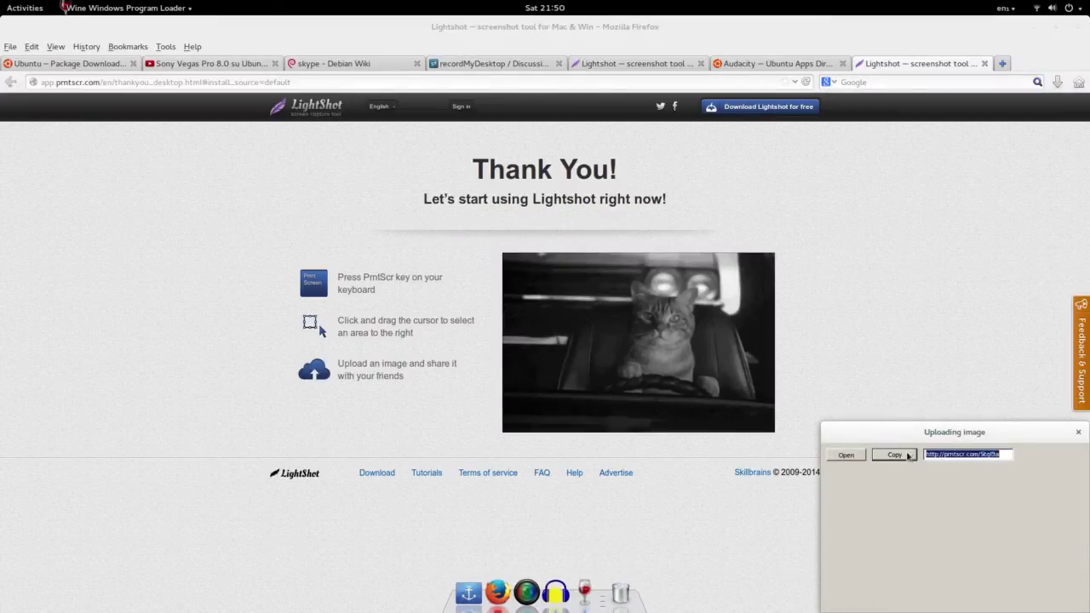
Copy the uploaded screenshot's link and load it in Firefox's address bar.
click(895, 455)
click(431, 83)
text(http://prntscr.com/5tql9a)
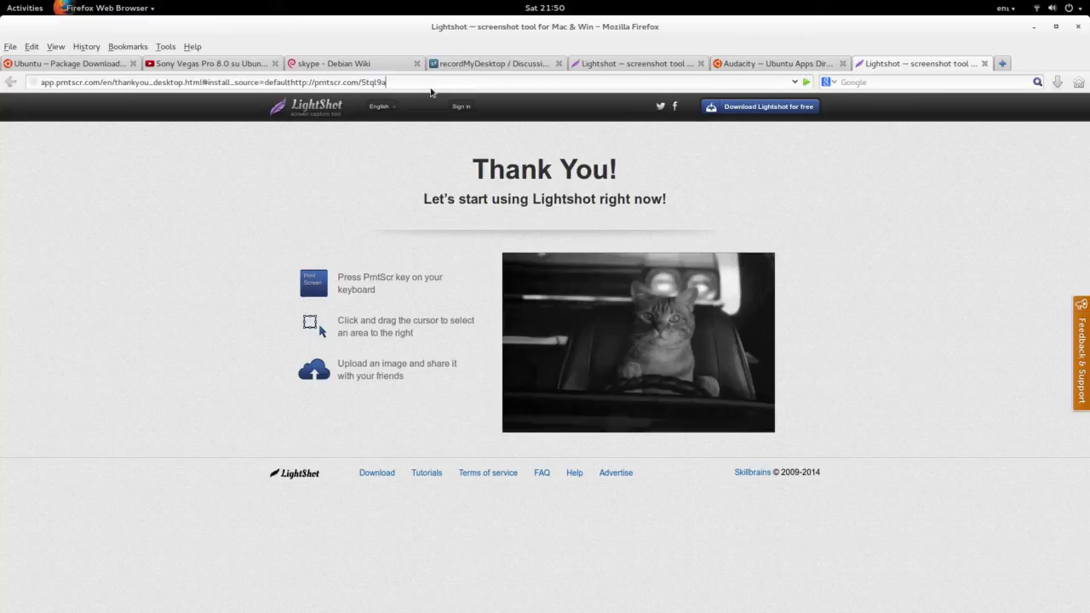
key(ctrl+a)
text(prntscr.com/5tql9a)
key(Return)
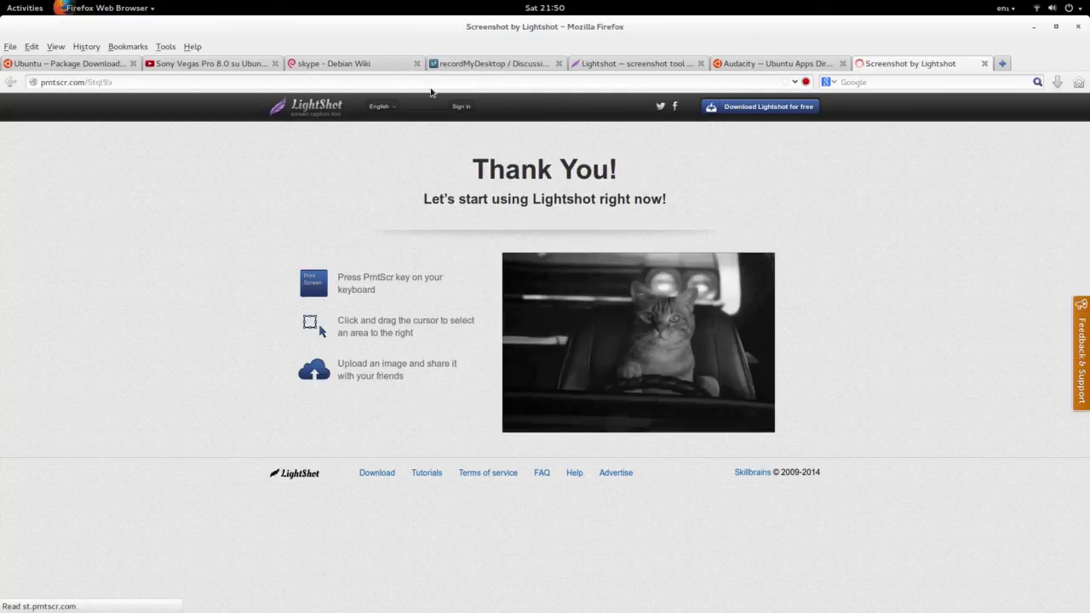
Close the screenshot tab, cancel a second Audacity banner capture, and select footer text.
key(ctrl+w)
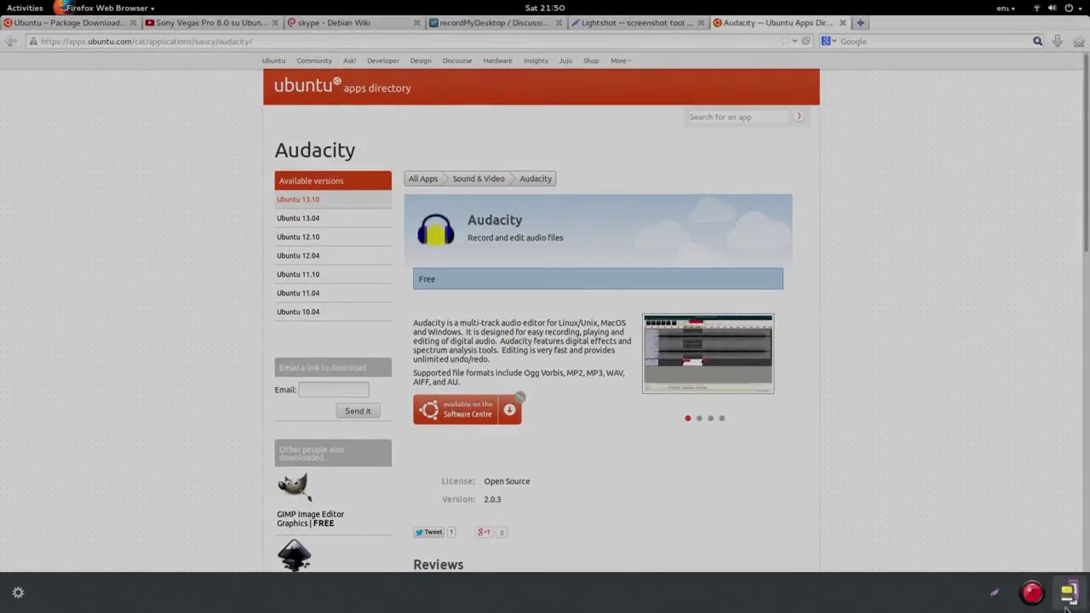
click(1069, 592)
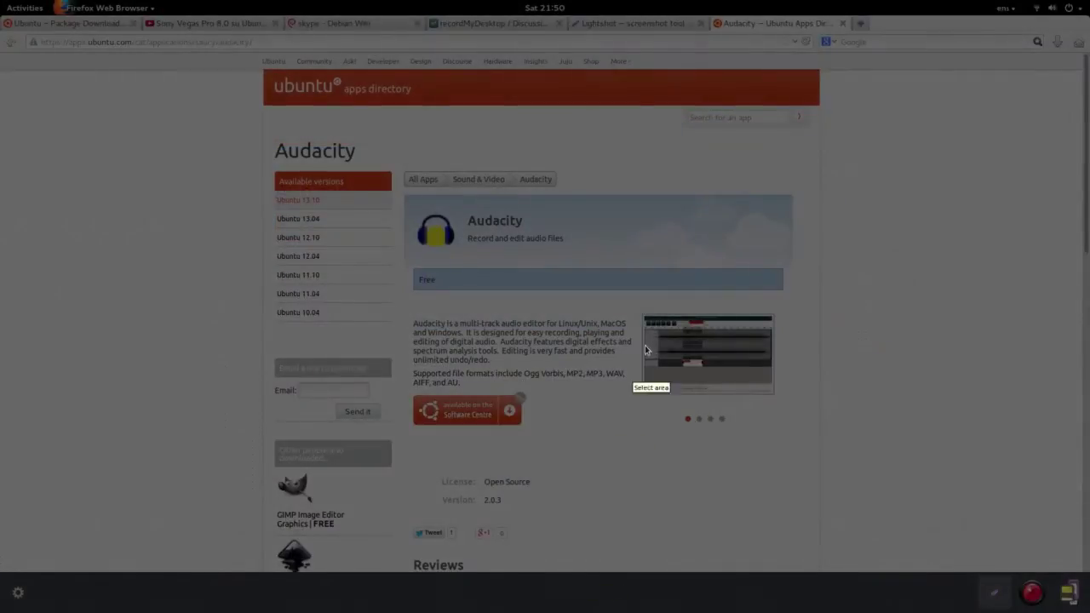
drag(672, 231, 804, 292)
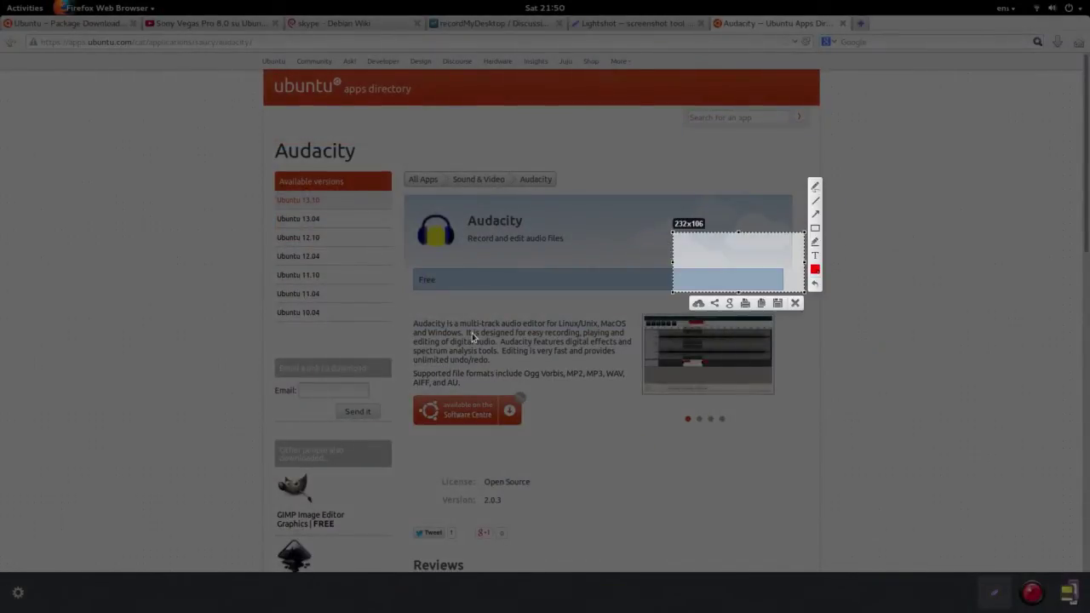
click(795, 303)
scroll(595, 341, down, 10)
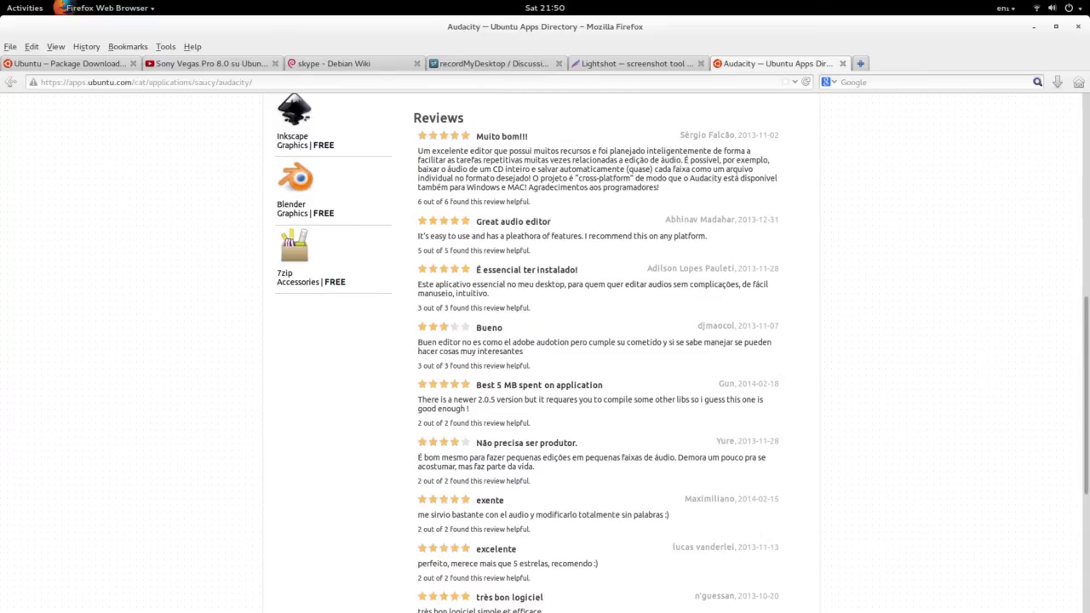
scroll(1043, 545, down, 5)
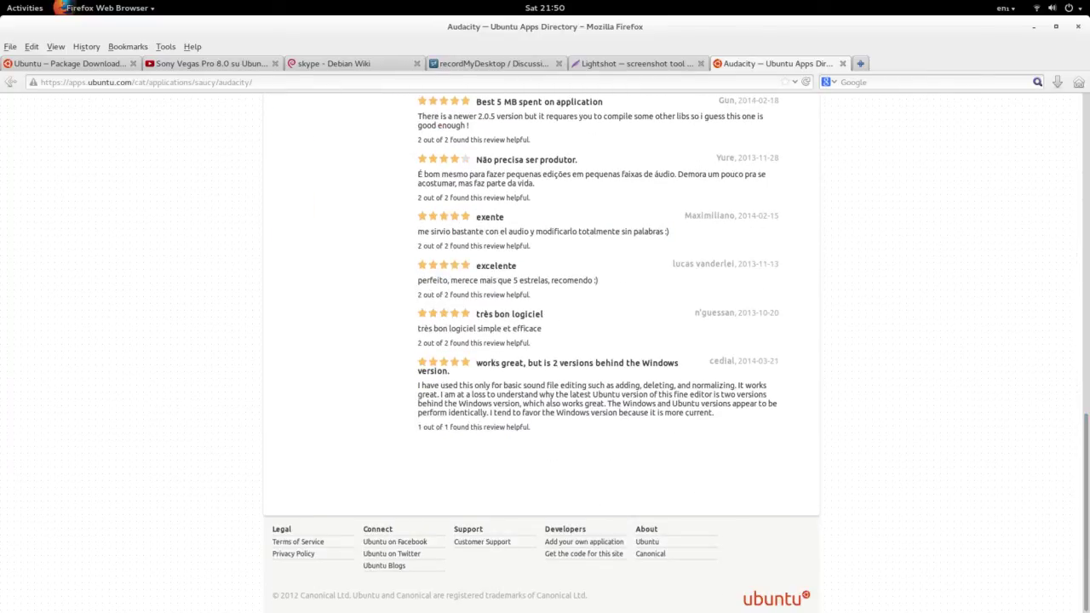
mouse_move(924, 596)
mouse_down()
mouse_move(959, 439)
mouse_move(955, 388)
mouse_up()
click(864, 458)
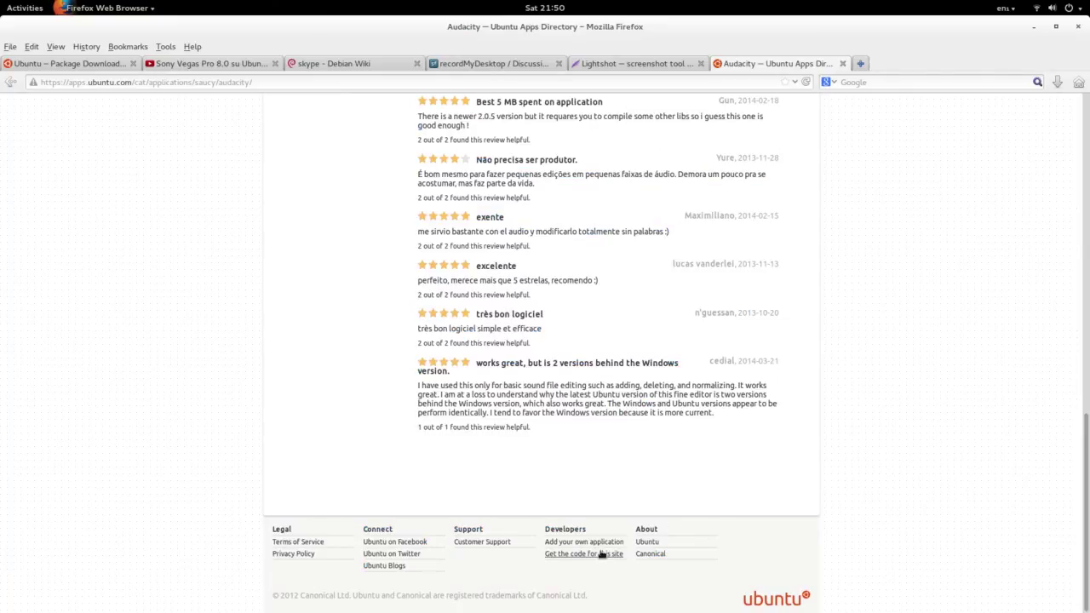